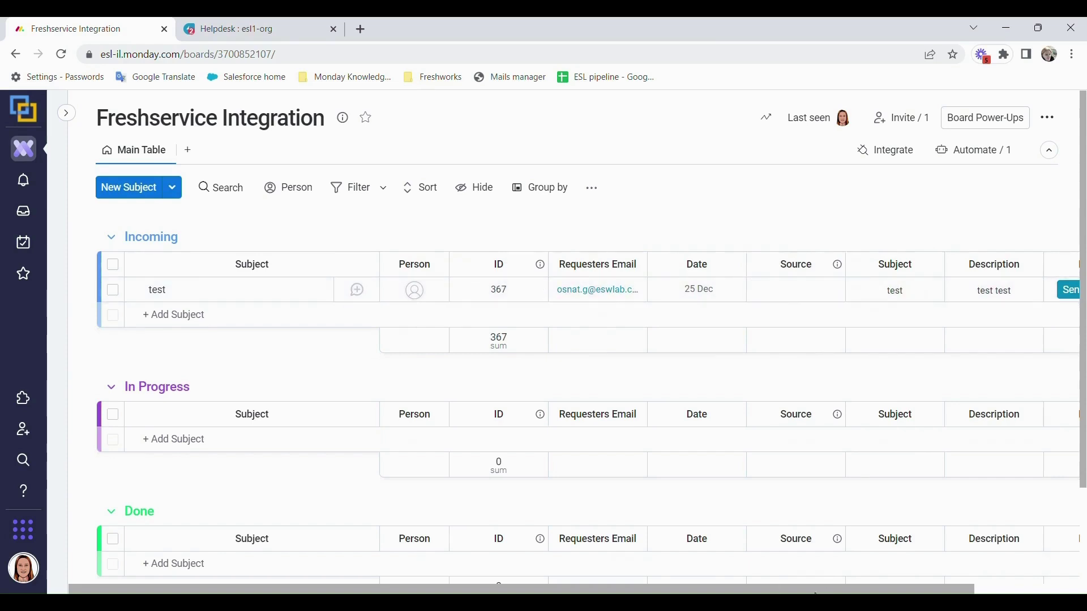
Add the monday<>fresh integration view to the board beside Main Table.
scroll(815, 589, right, 2)
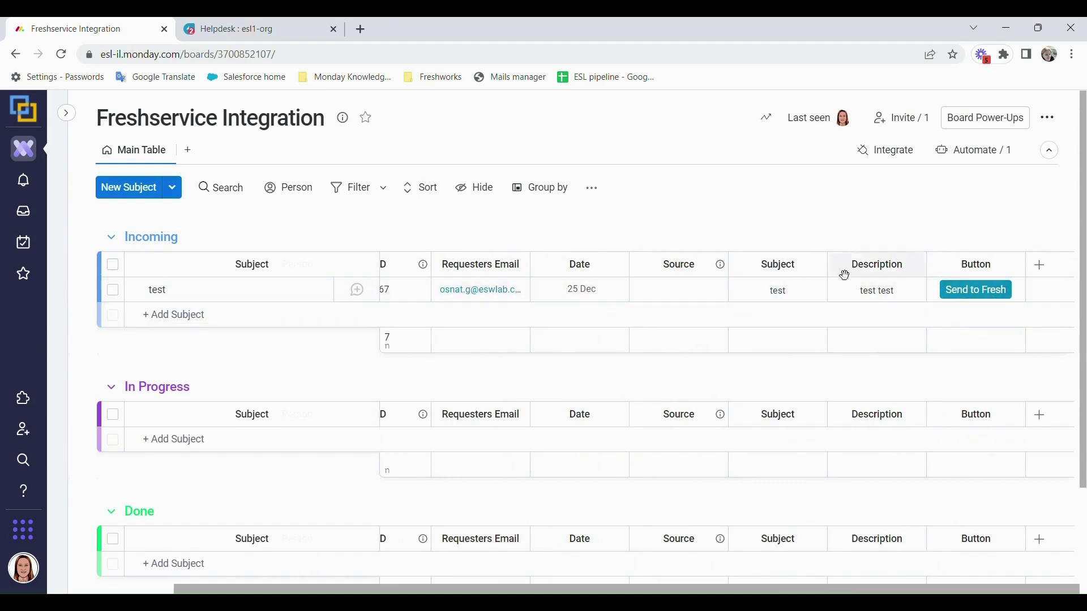
click(188, 149)
scroll(315, 430, up, 1)
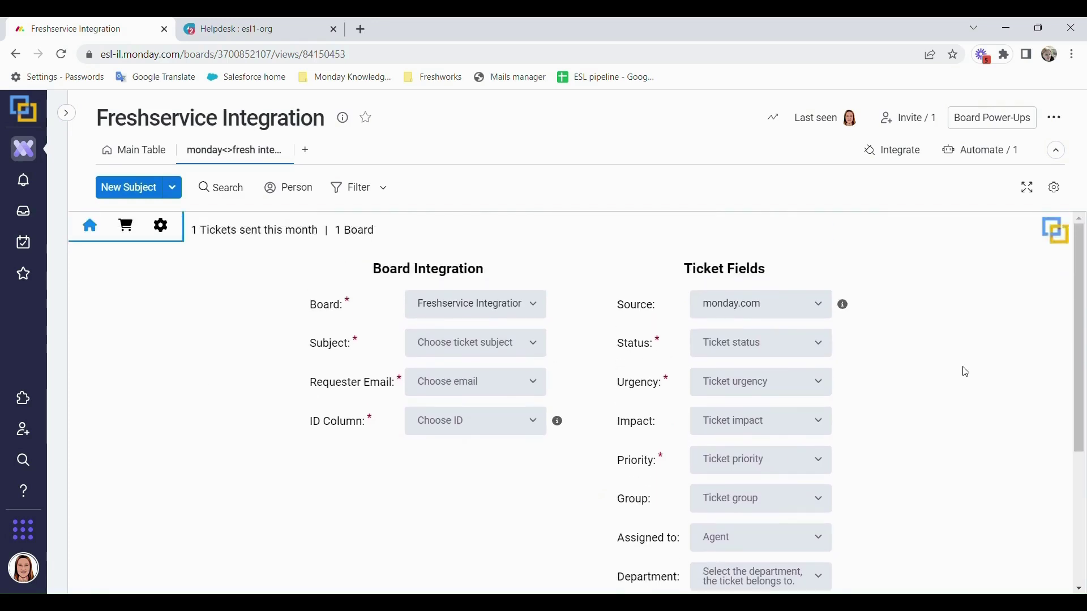
scroll(600, 476, down, 3)
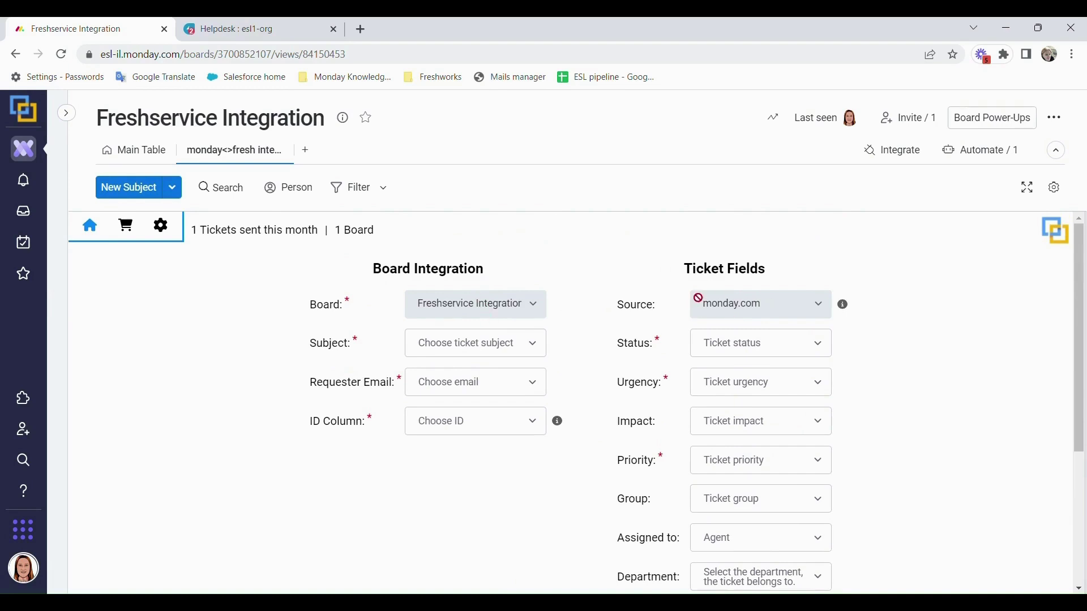
Map Subject to 'Subject', Requester Email to 'Requesters Email' and ID Column to 'ID'.
click(473, 354)
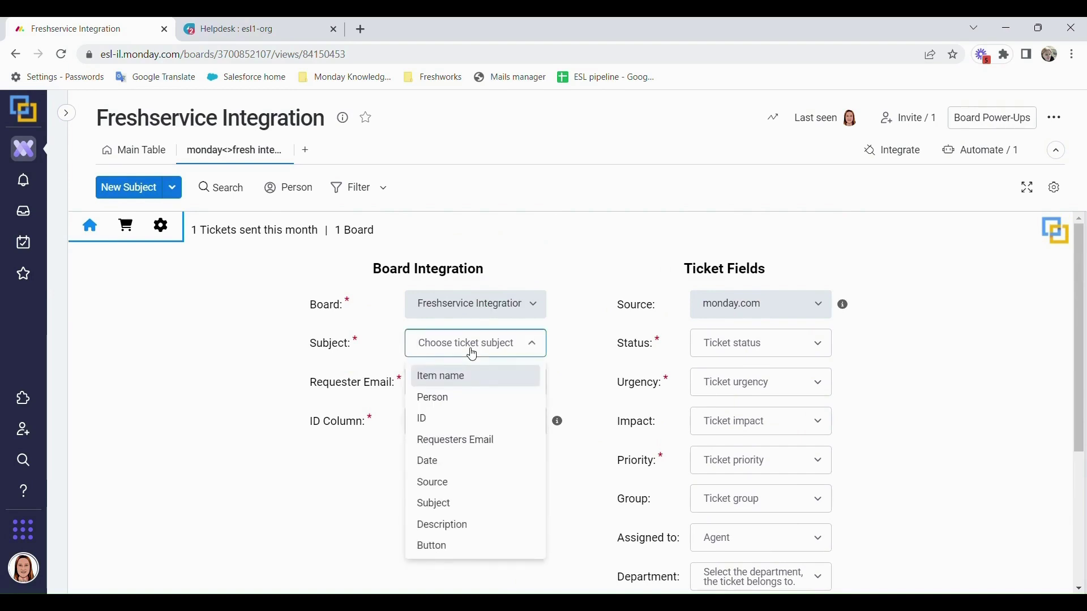
click(445, 506)
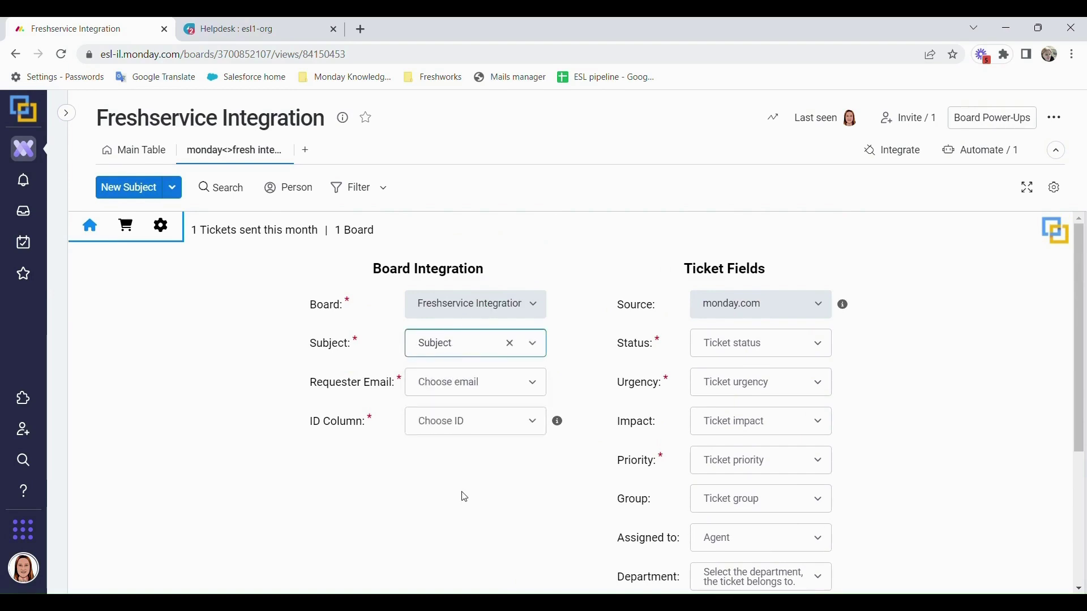
click(539, 382)
click(498, 415)
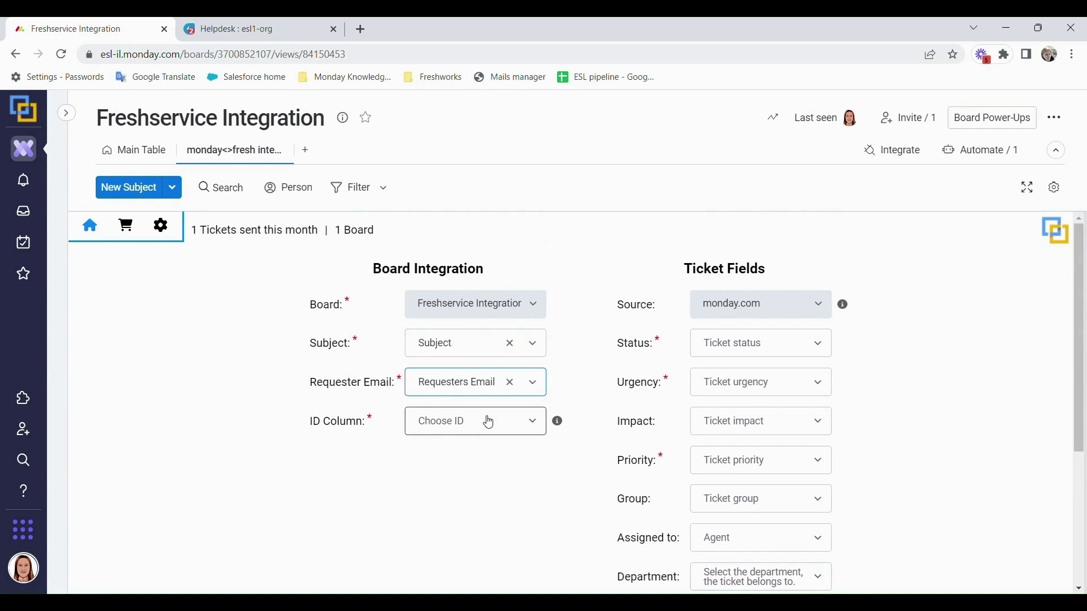
click(477, 429)
click(477, 455)
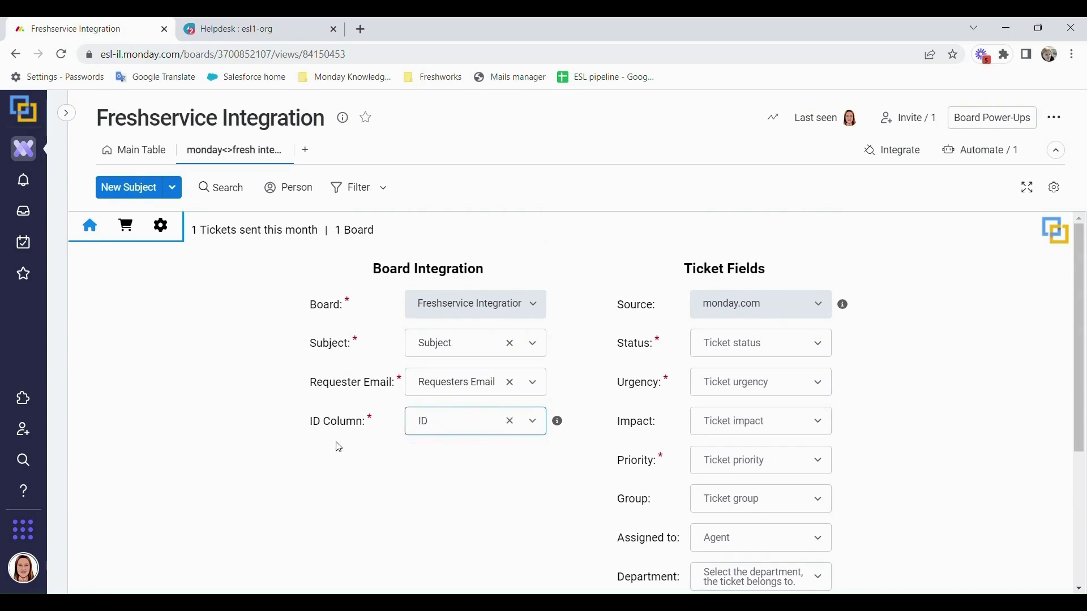
key(Down)
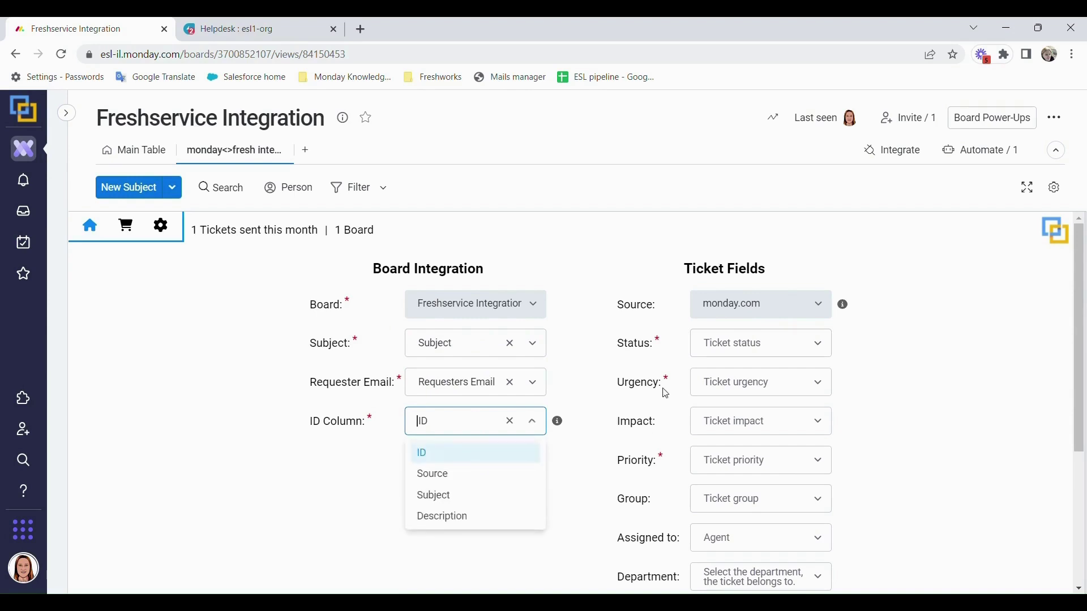
key(Escape)
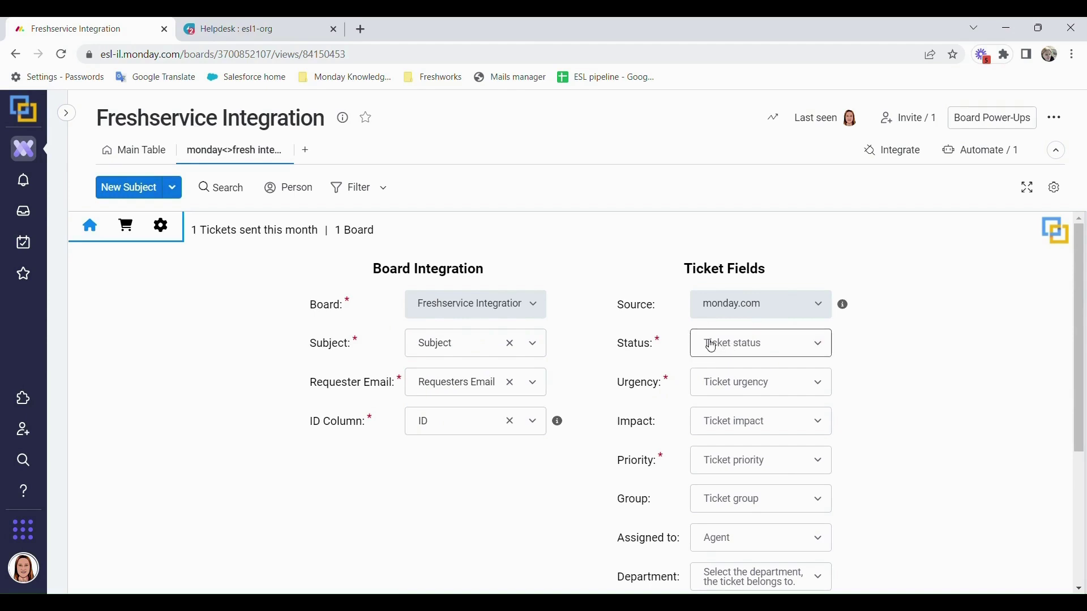
Set the ticket Status to Open and both Urgency and Priority to Low.
click(709, 344)
click(752, 376)
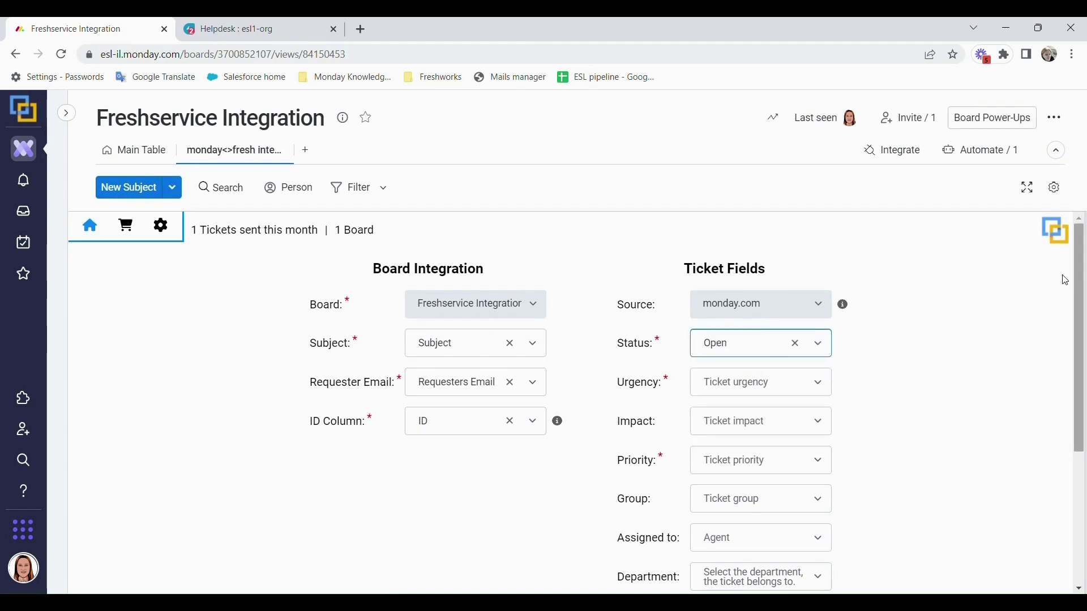
scroll(934, 306, down, 1)
click(746, 326)
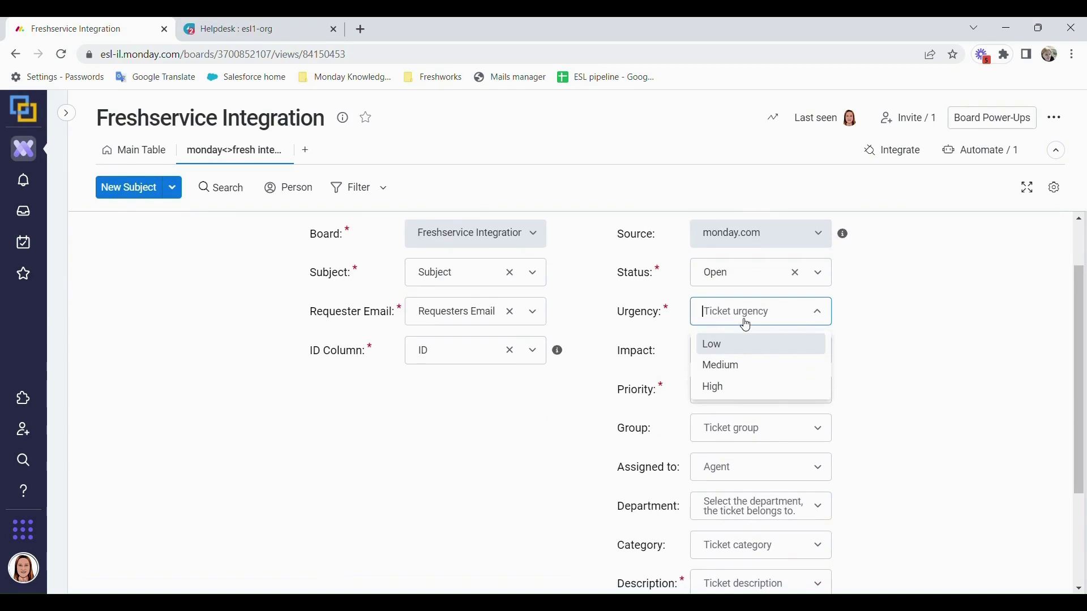
click(736, 352)
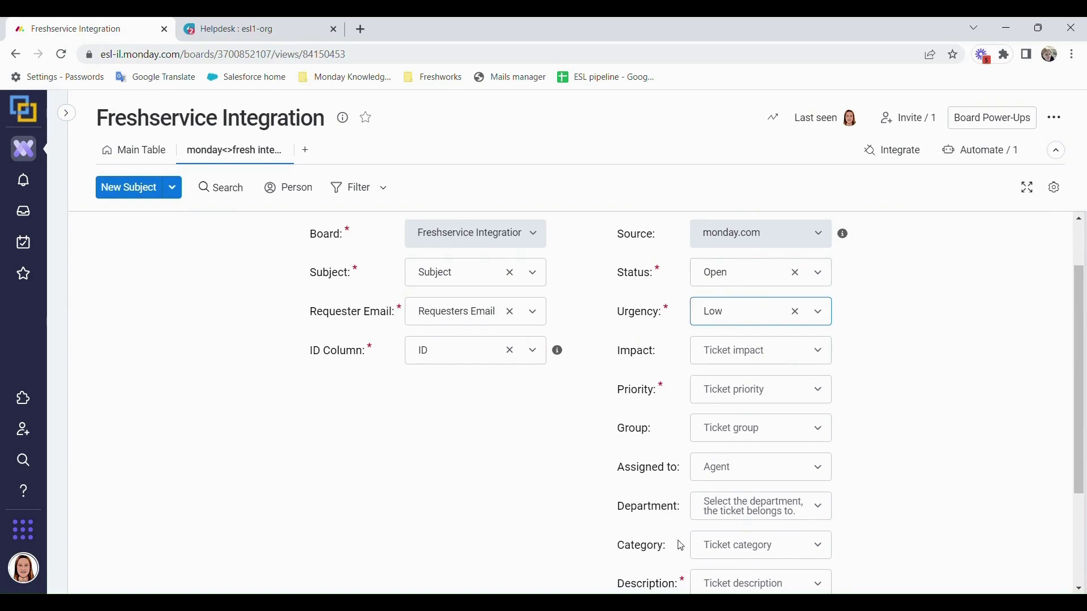
click(759, 389)
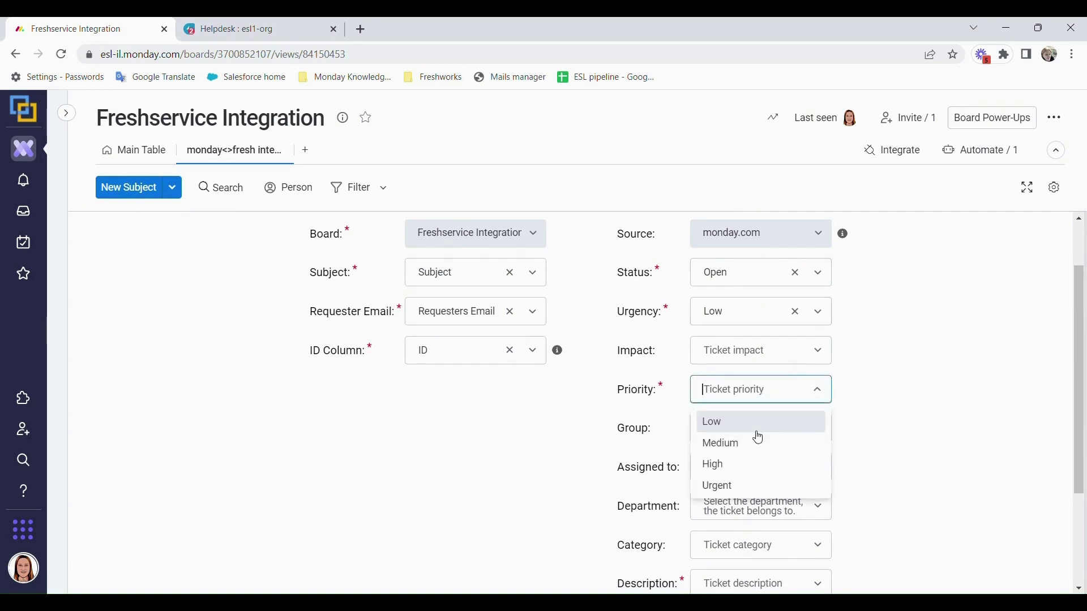
click(759, 423)
Map the ticket Description to the Description column and save the mapping.
scroll(869, 434, down, 3)
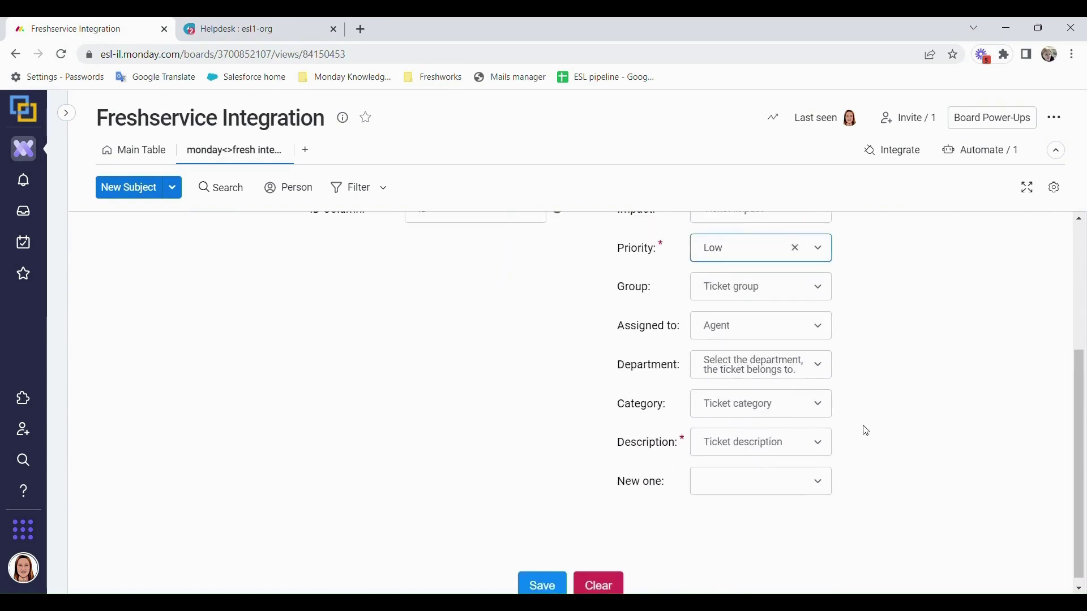
click(773, 443)
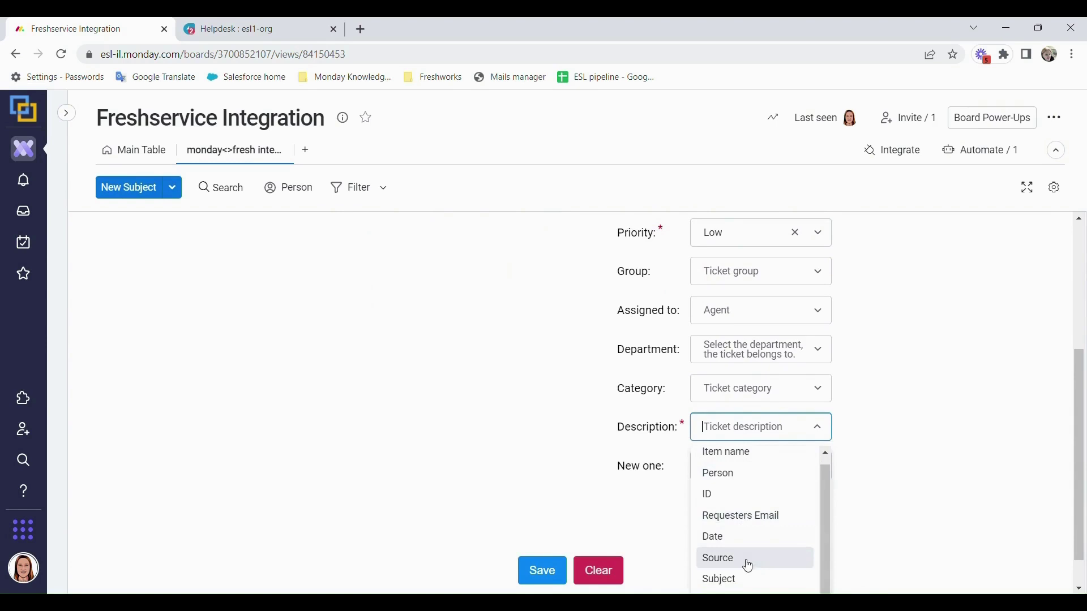
click(772, 559)
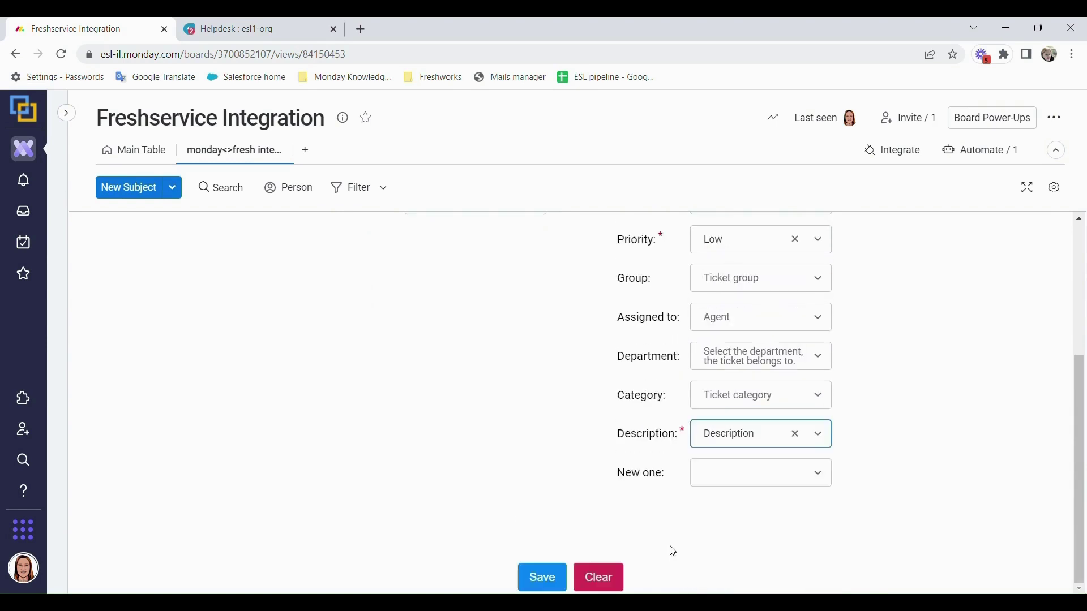
click(541, 576)
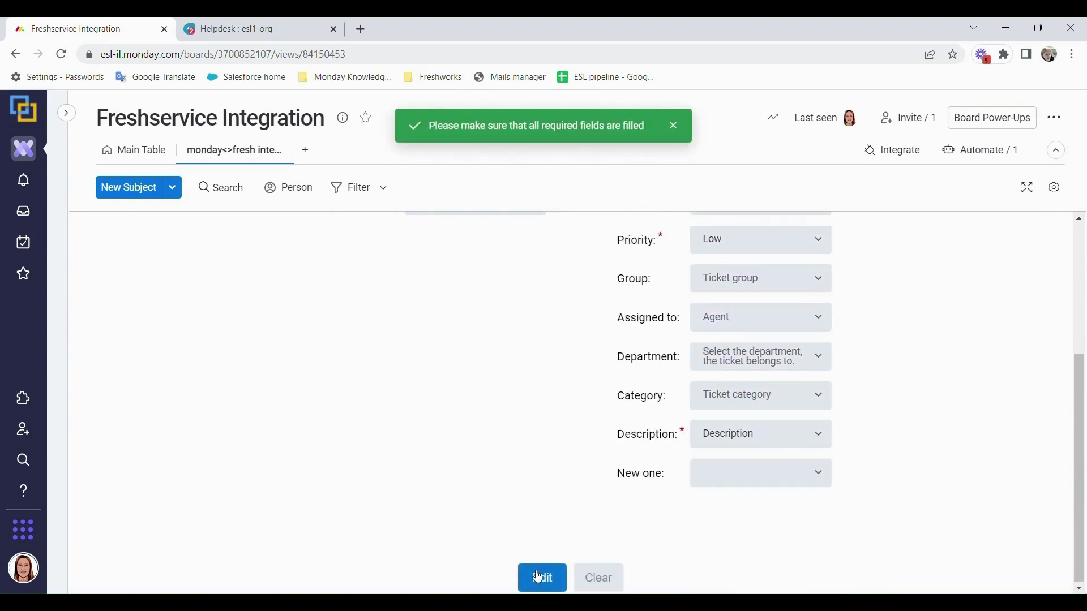
scroll(521, 496, up, 1)
scroll(521, 496, up, 3)
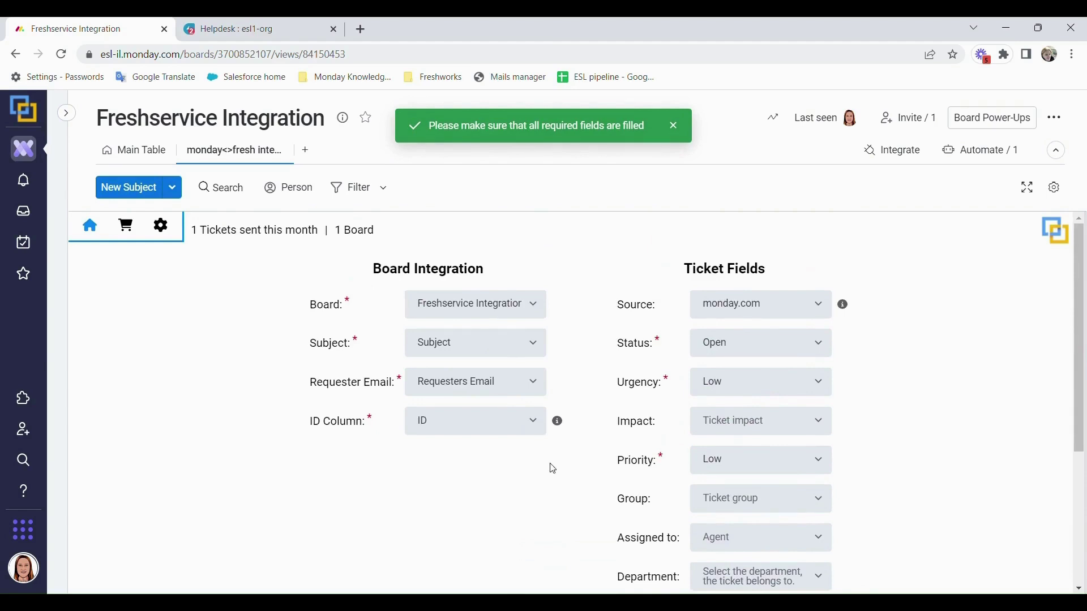
From the main table, find the Freshservice integration in the Integrations Center.
click(148, 154)
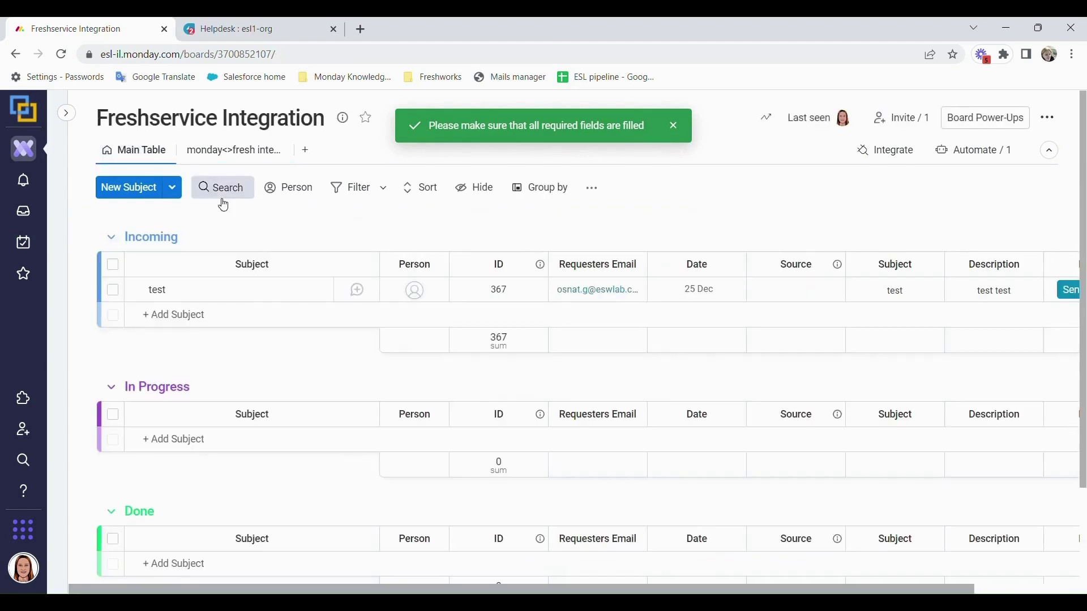
click(896, 151)
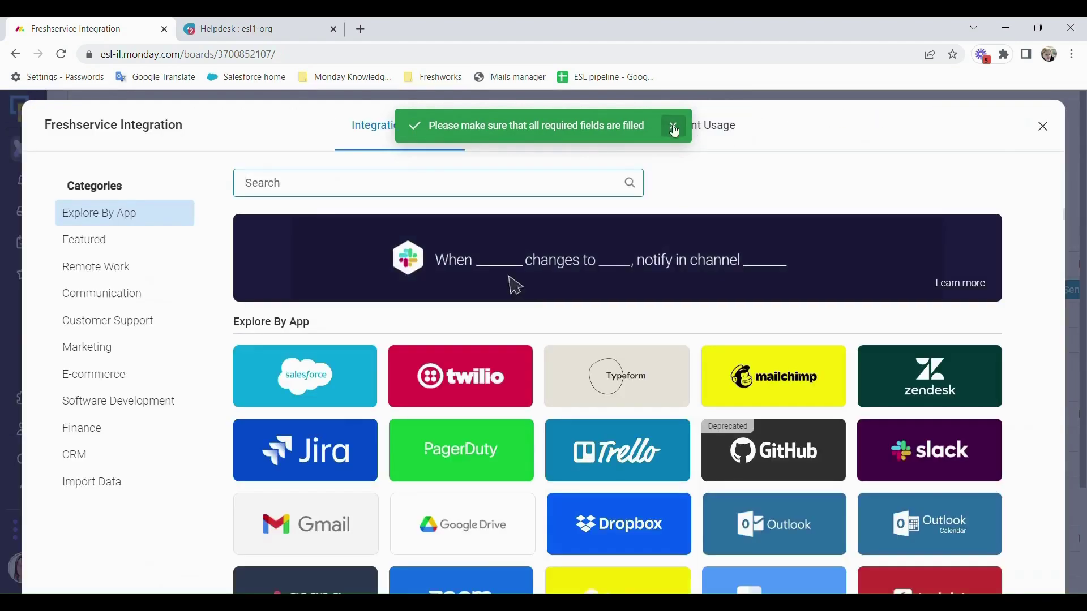
click(675, 131)
click(438, 195)
text(fre)
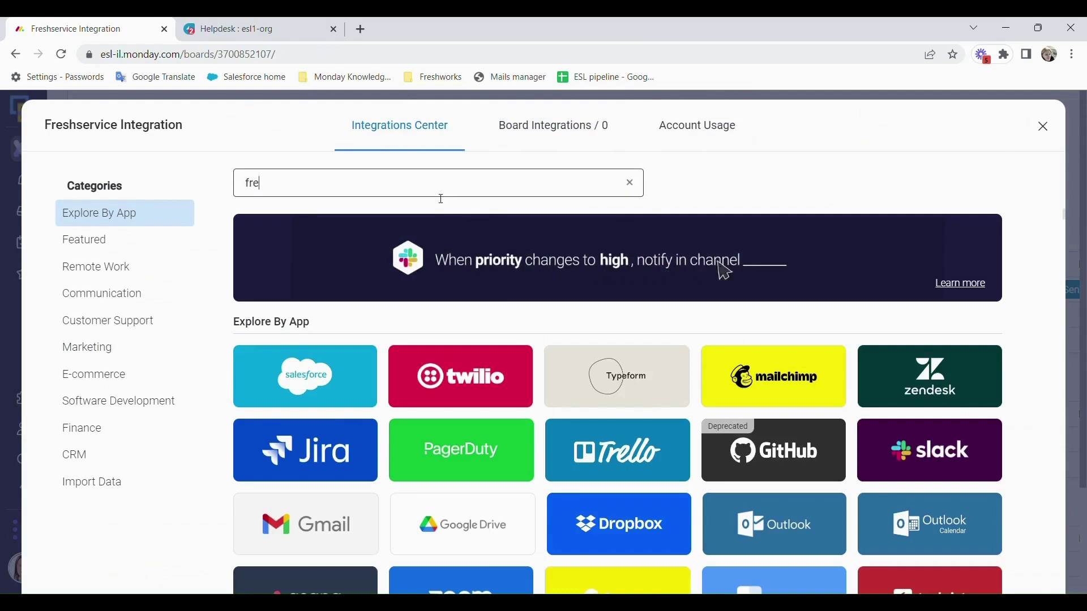
text(s)
click(334, 376)
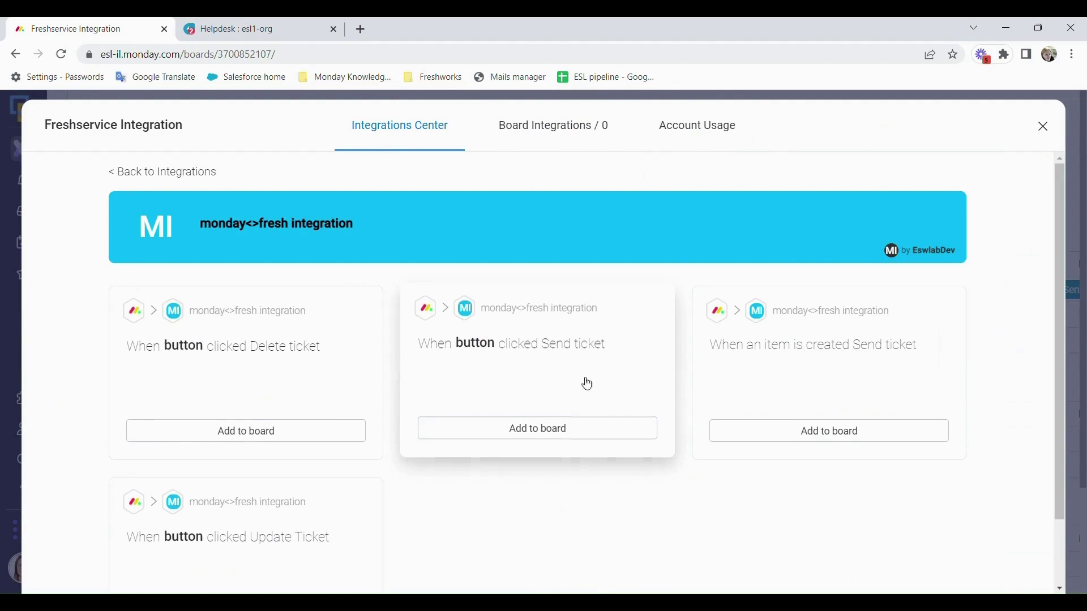
Add the 'When Button clicked, Send ticket' recipe using the Button column.
click(551, 434)
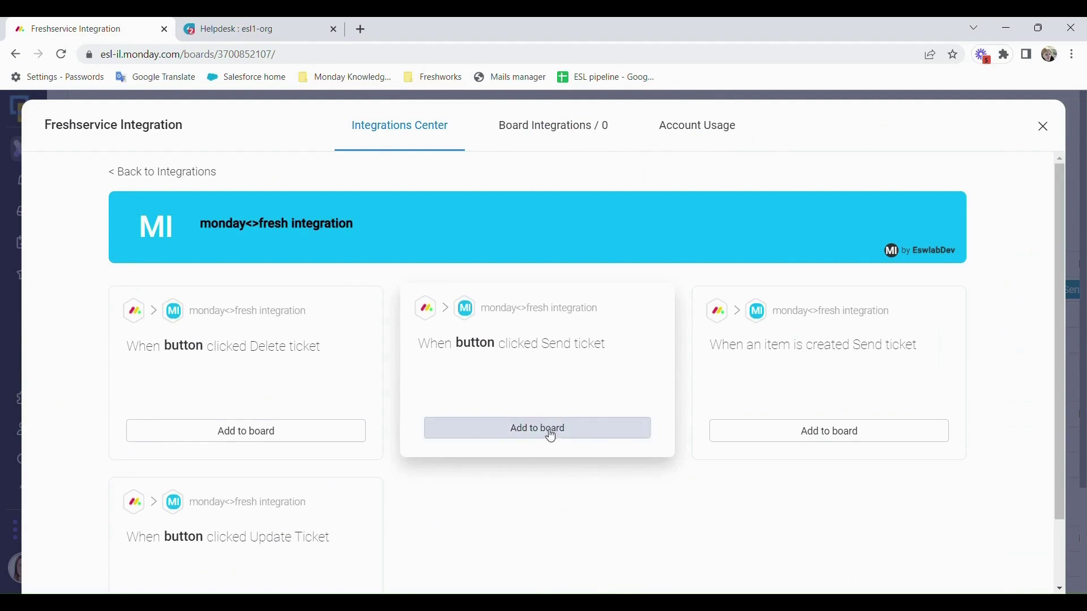
click(481, 317)
click(470, 376)
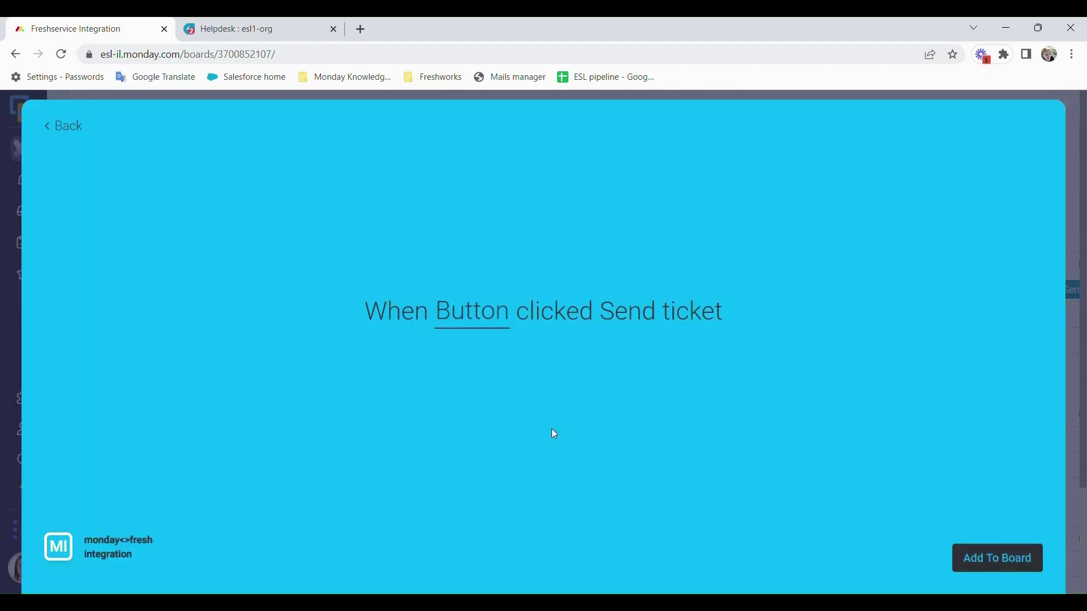
click(975, 563)
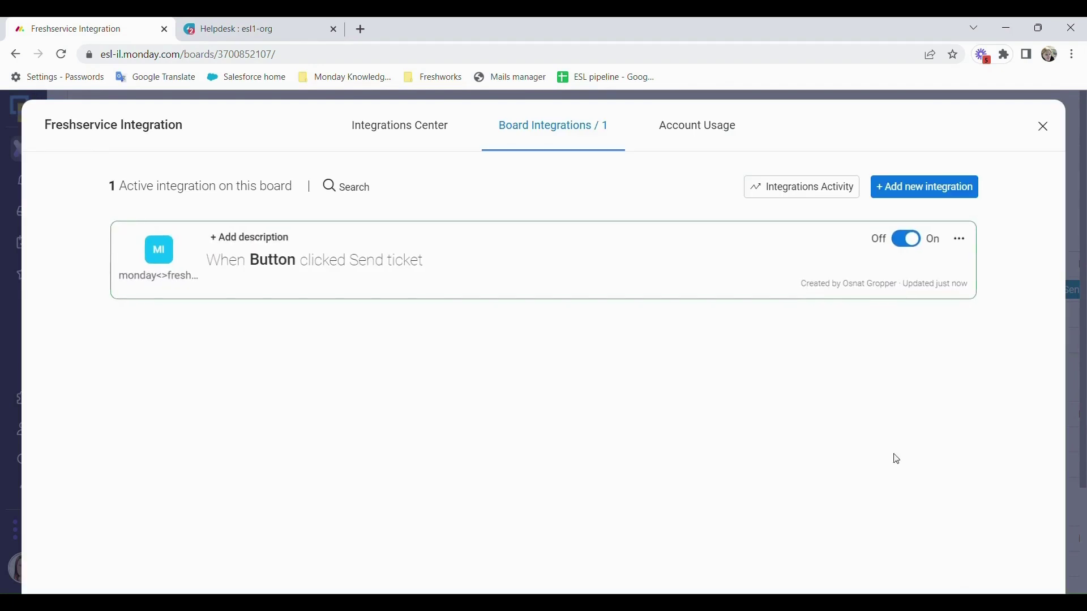
click(1043, 127)
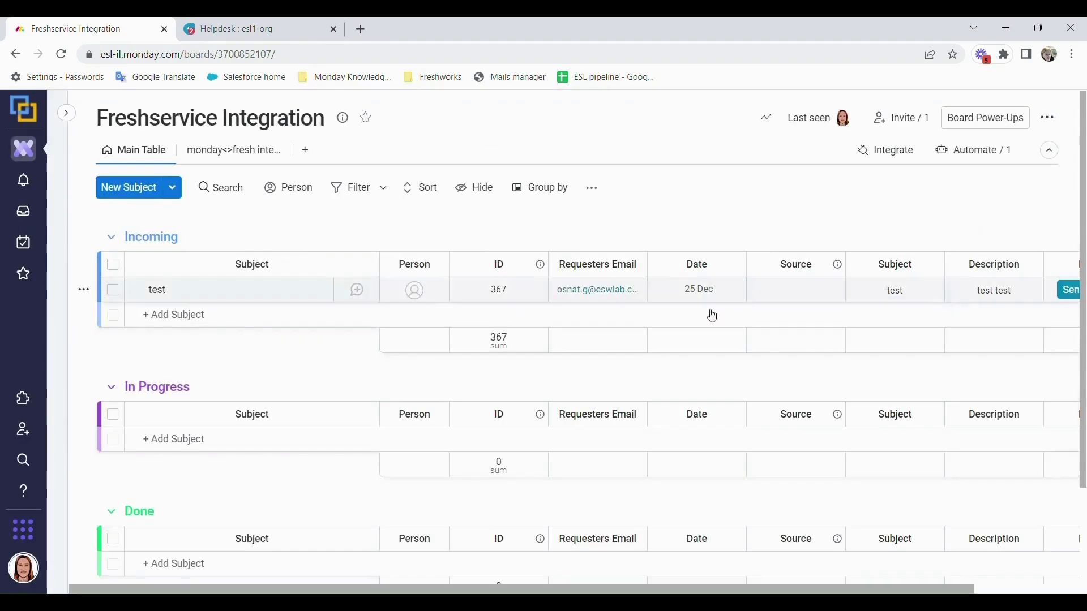
Add the Incoming item 'how to video not working' and enter the requester's e-mail.
click(159, 317)
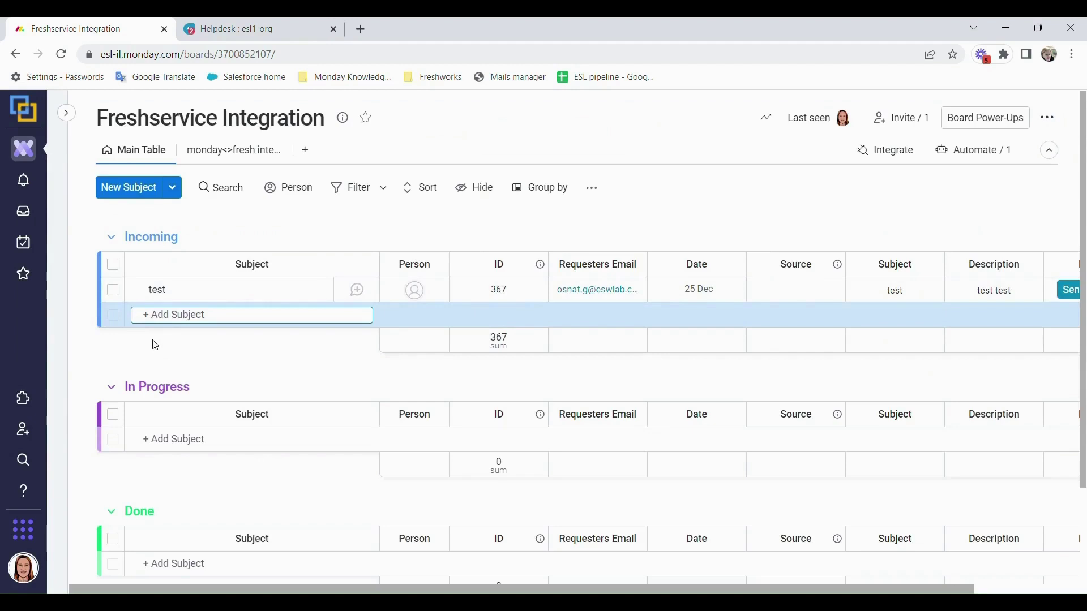
text(how to video not working)
key(Return)
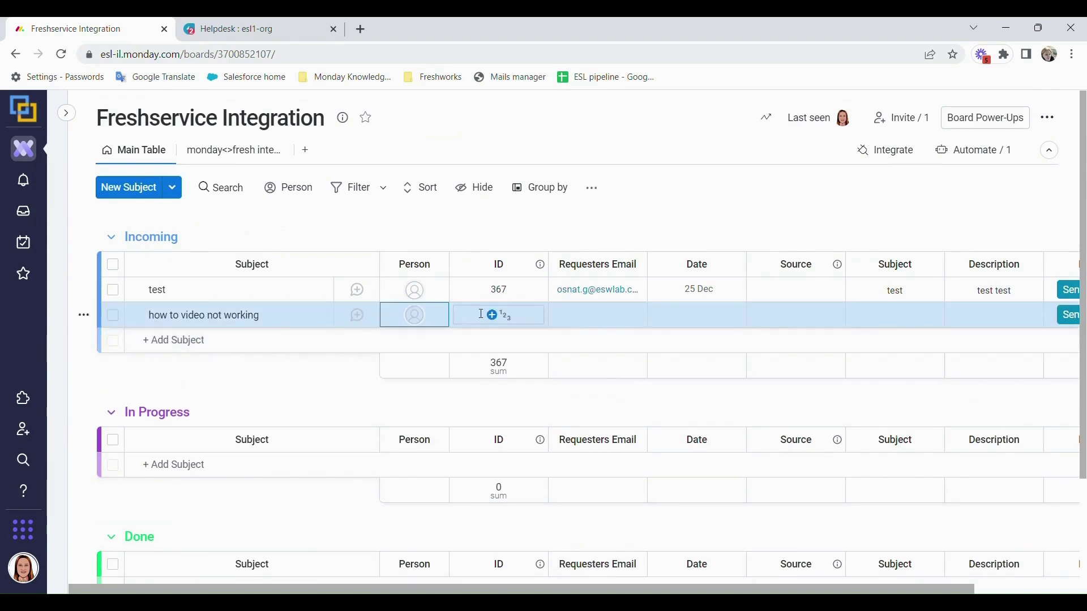
click(564, 316)
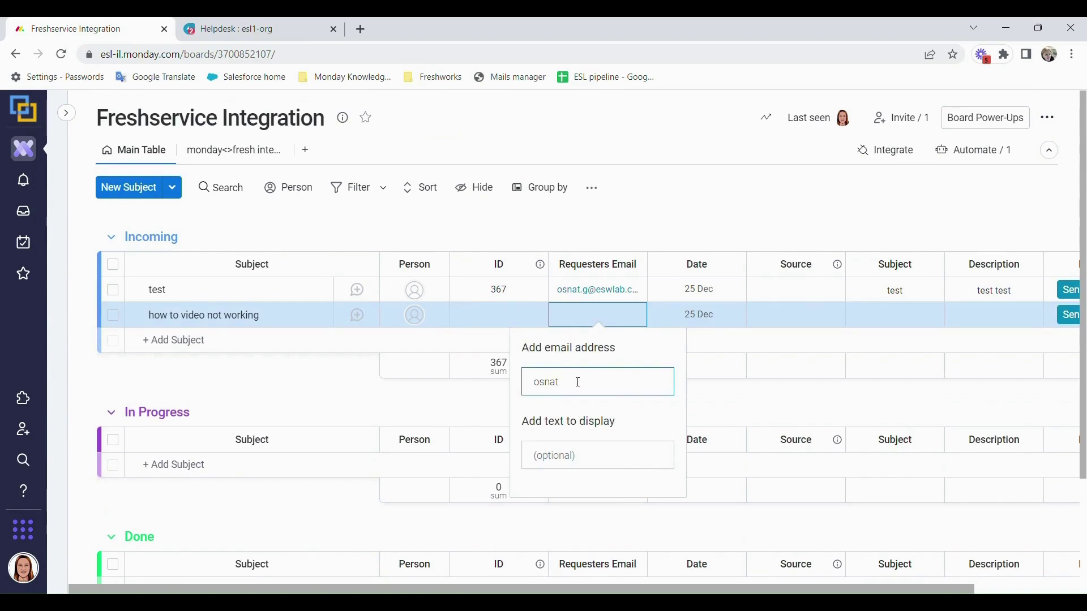
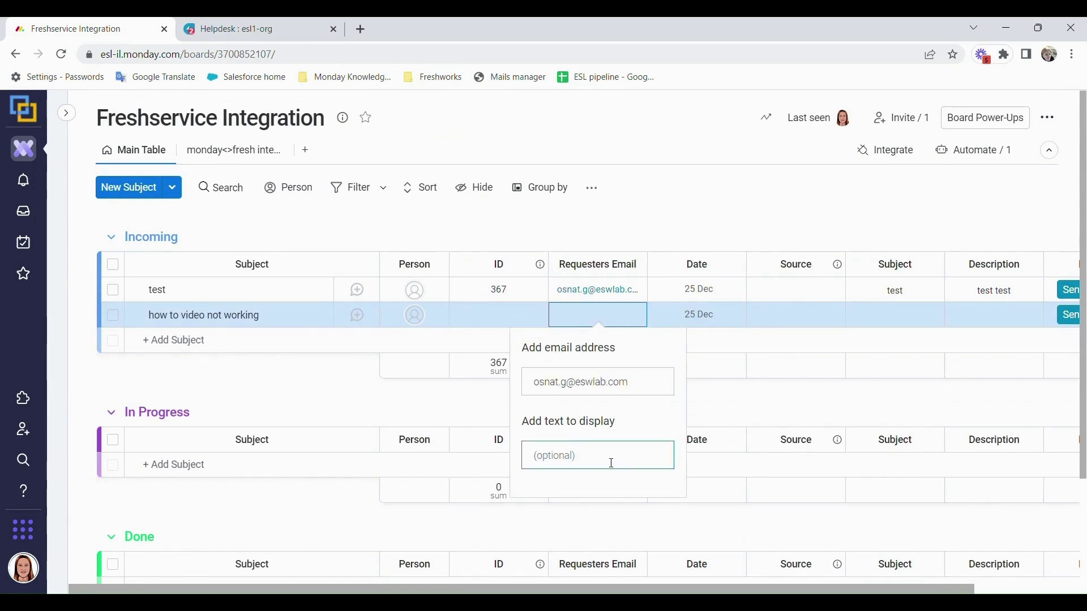
key(Return)
Fill the item's Subject with 'video not working' and Description with 'video not playing'.
click(870, 321)
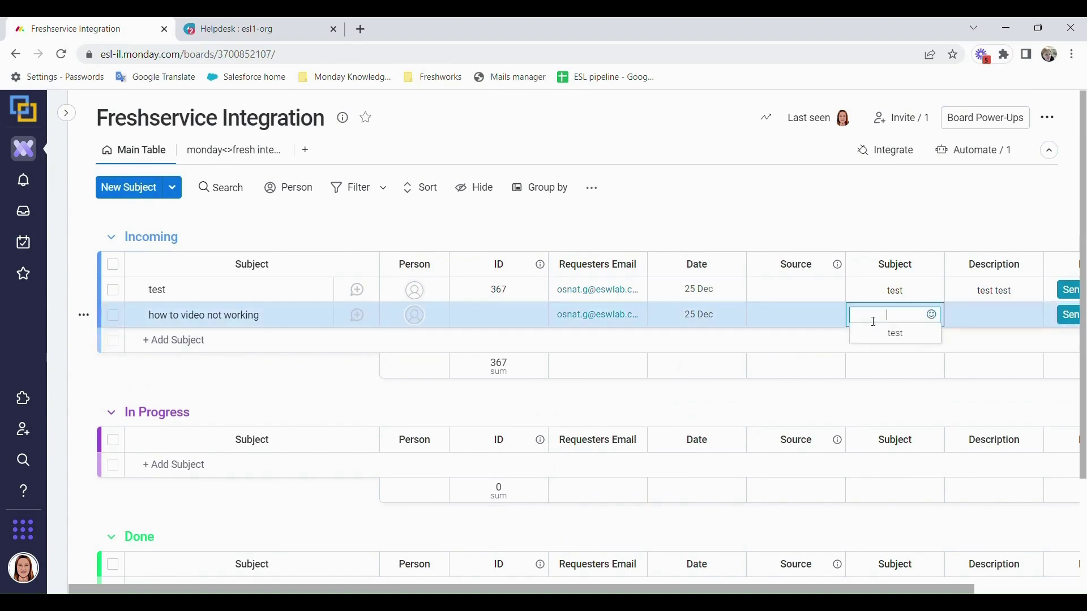
text(video not working)
key(Return)
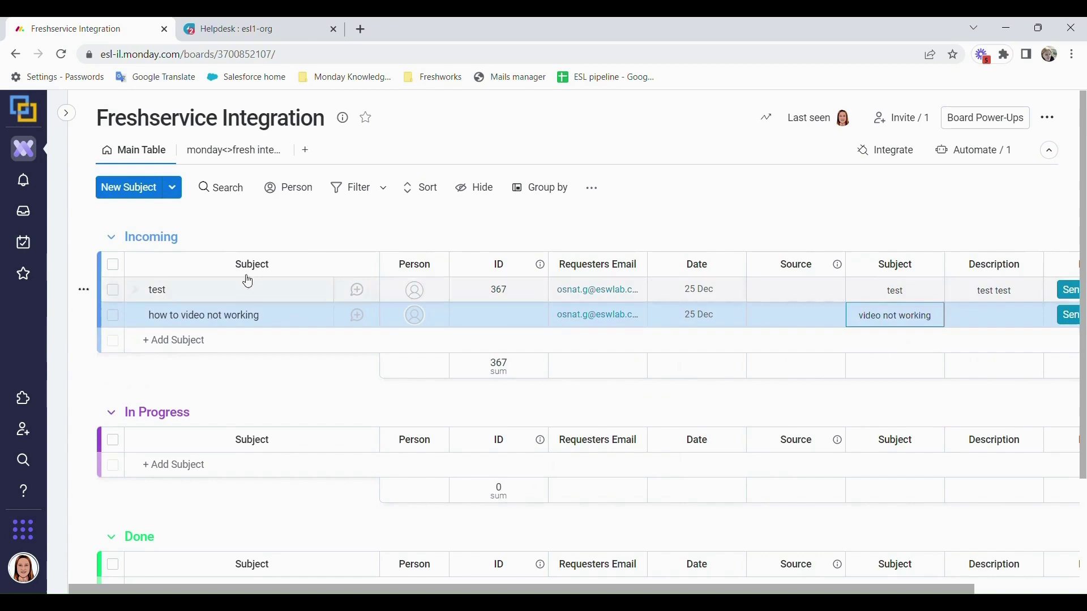
click(955, 314)
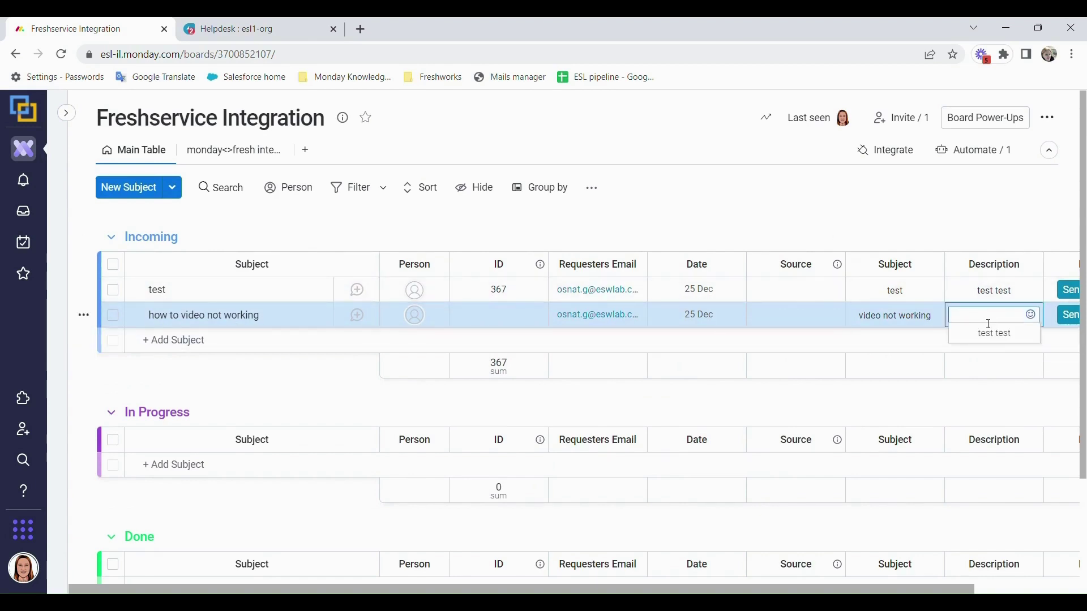
text(video not playing)
key(Return)
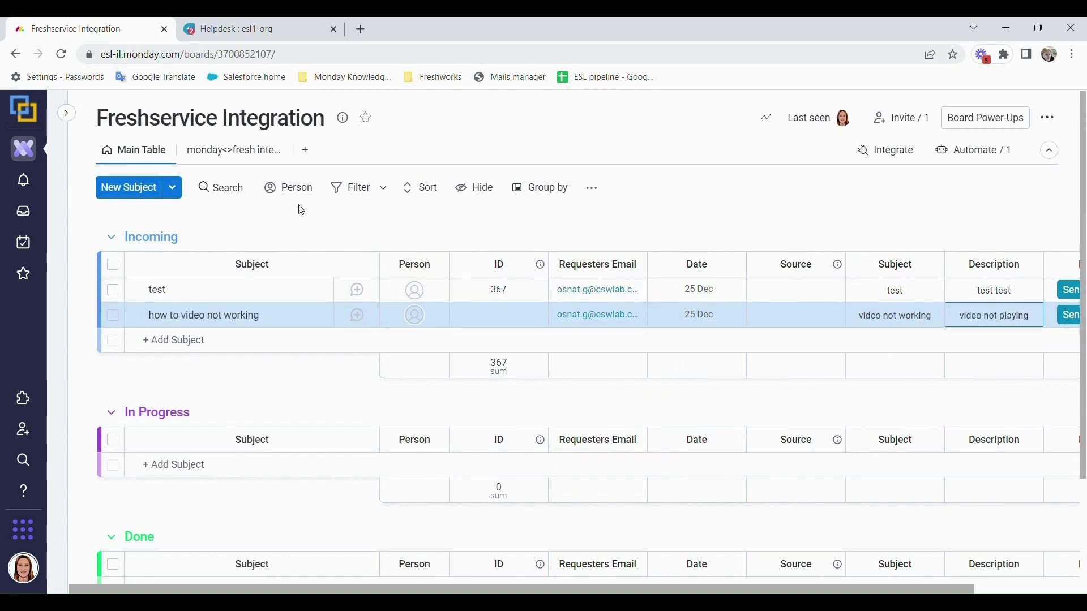
Review the integration field mapping and the Board Integrations list, back on Main Table.
click(246, 163)
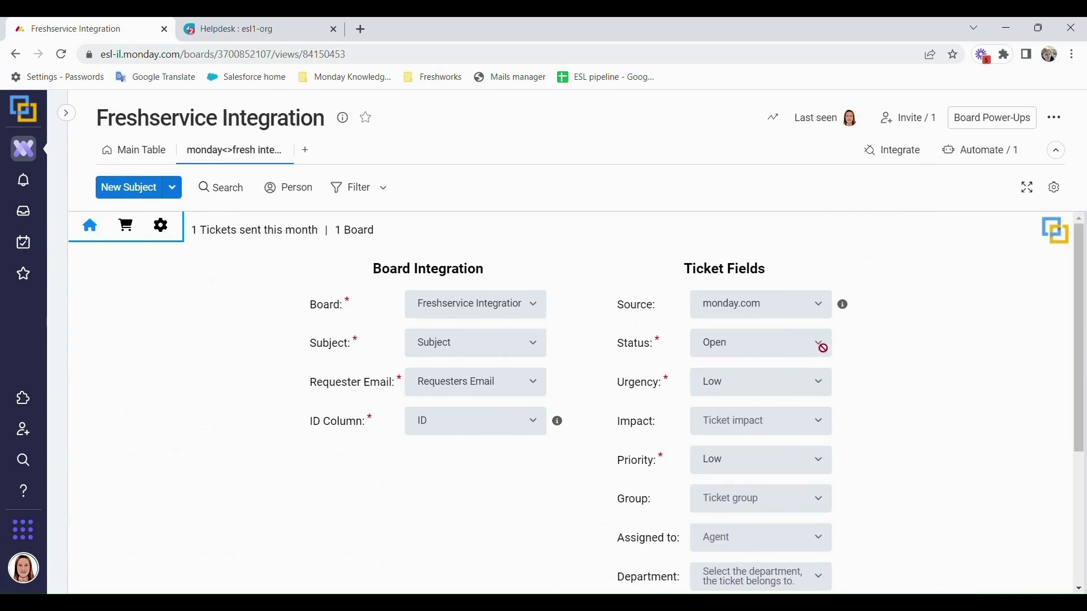
scroll(758, 422, down, 4)
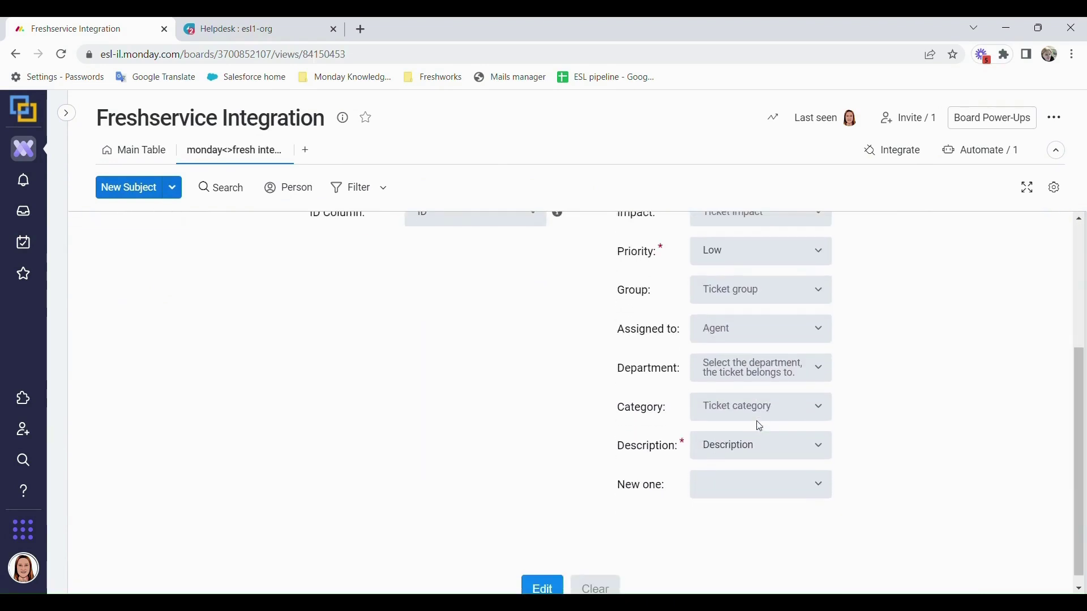
scroll(628, 507, up, 4)
click(142, 153)
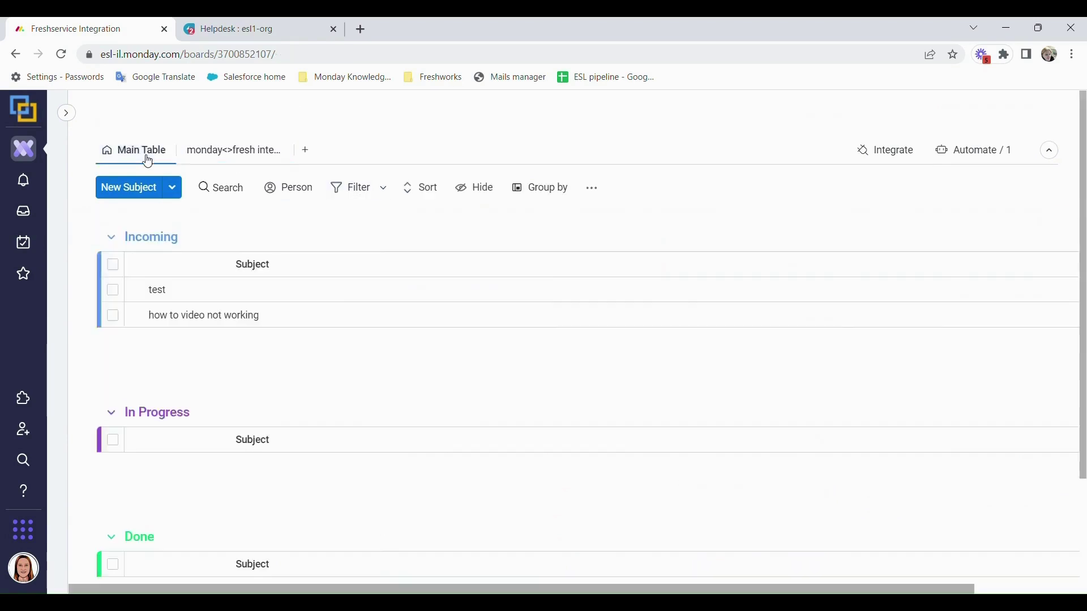
click(888, 151)
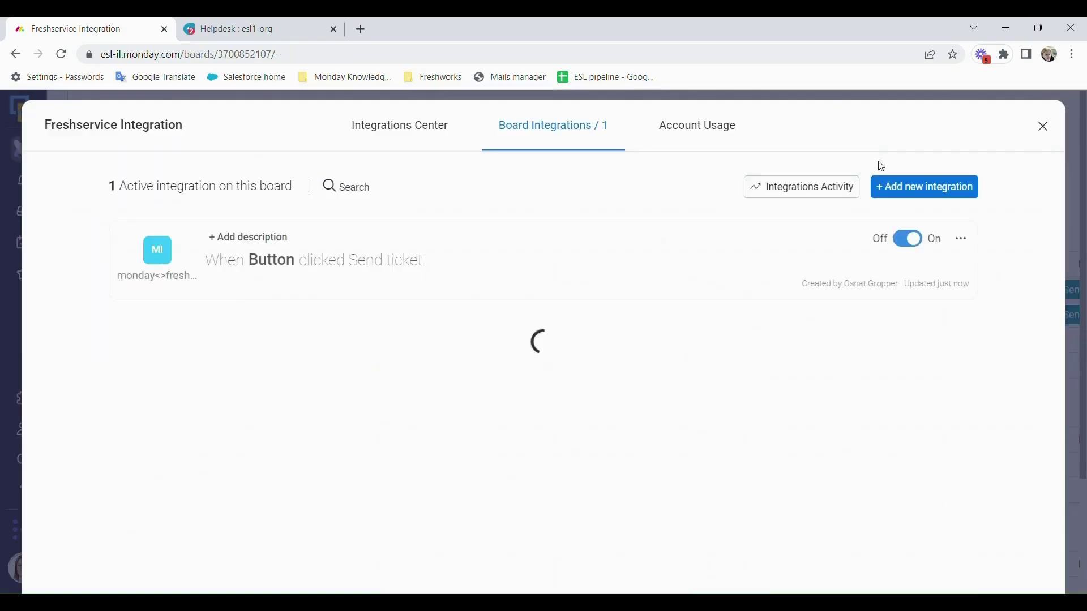
click(1044, 124)
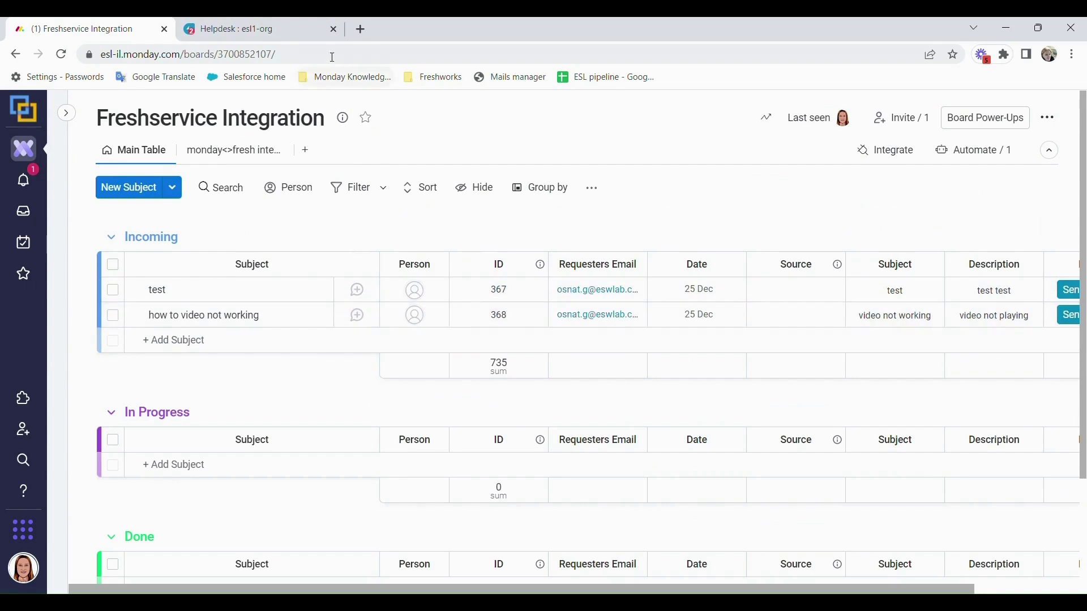
click(261, 29)
mouse_move(22, 192)
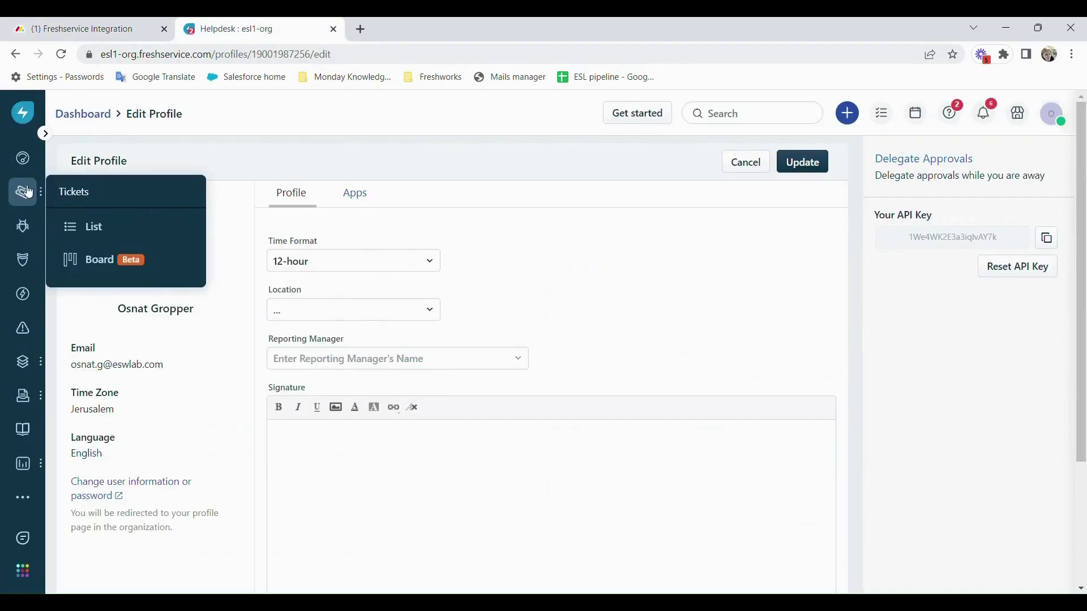
click(85, 226)
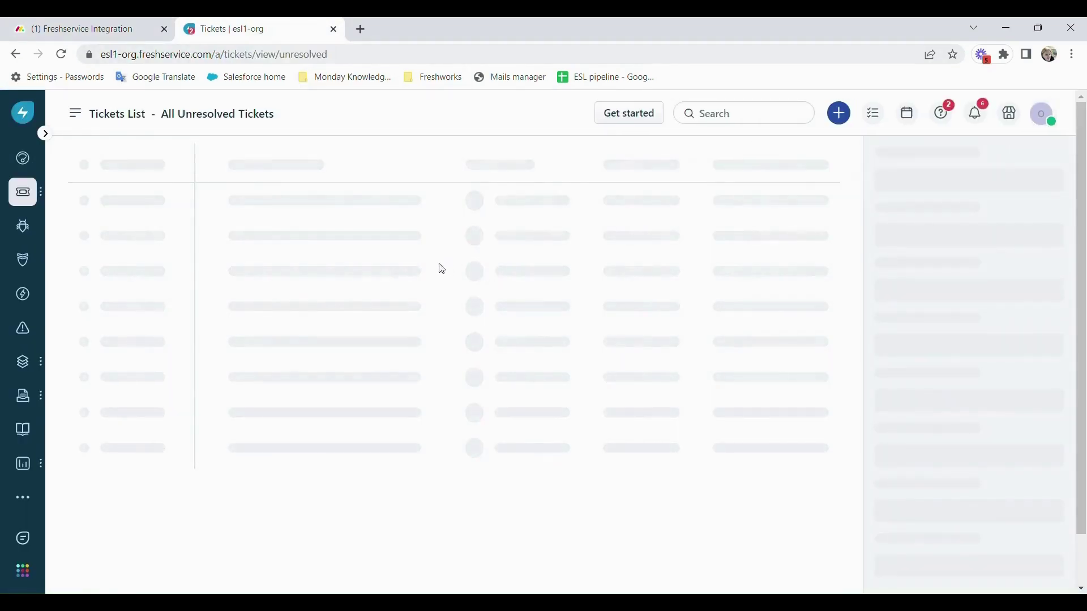
click(162, 225)
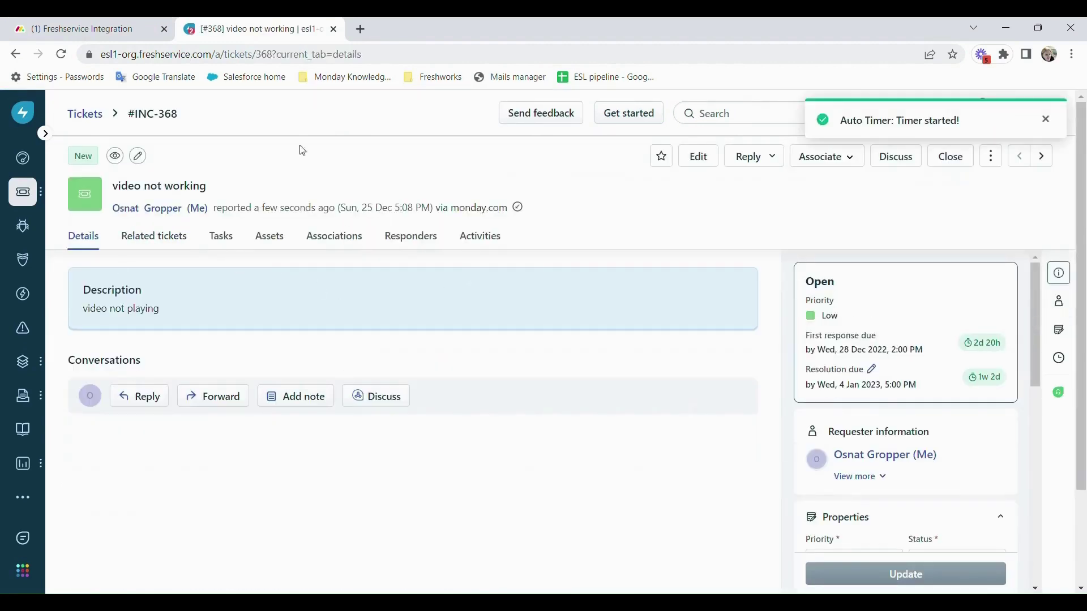
click(91, 28)
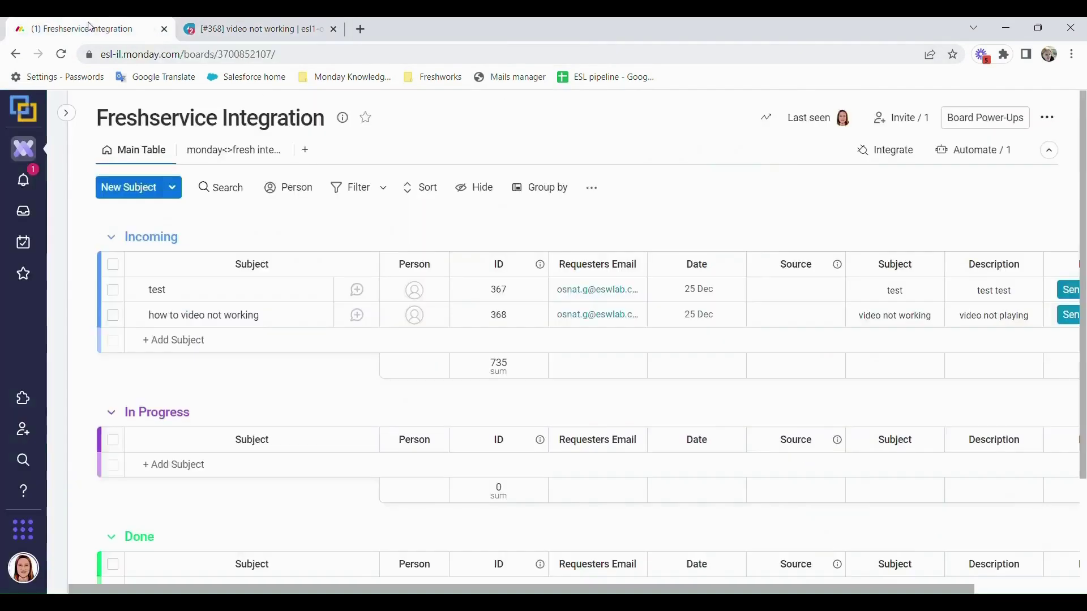